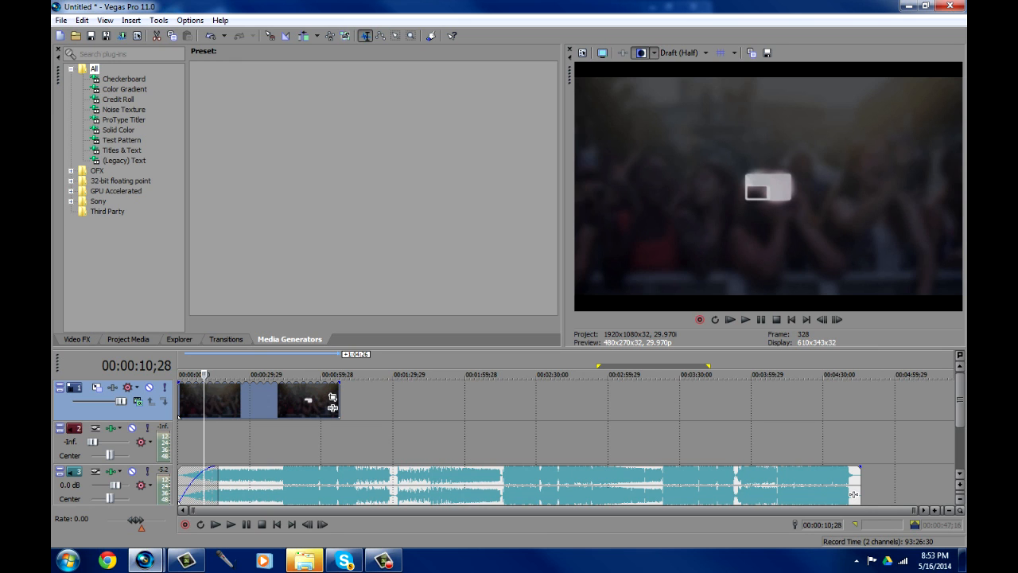
# Remove the fade-in from the beginning of the audio clip on track 3.
pyautogui.hotkey('ctrl', 'a')
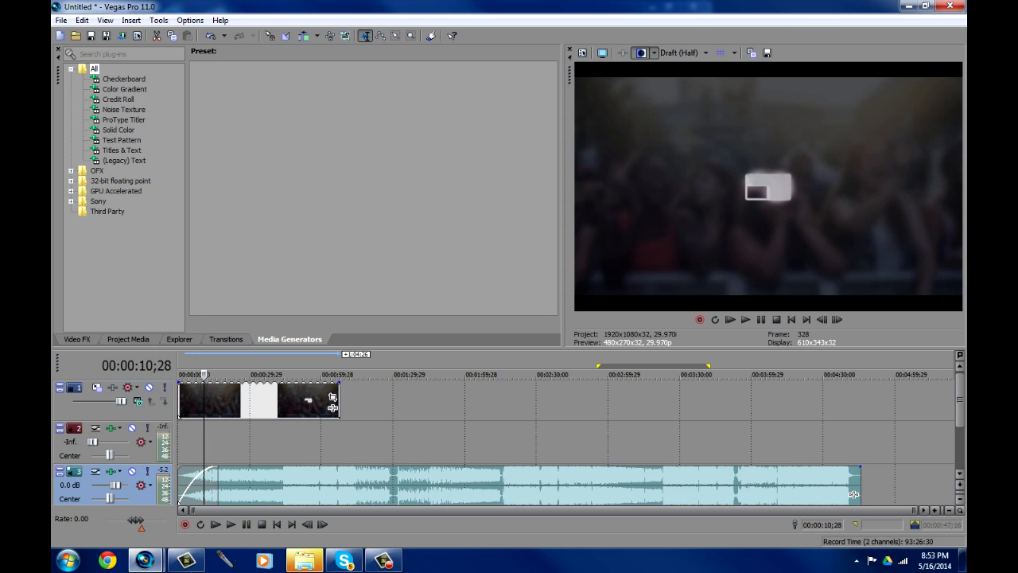
pyautogui.hotkey('ctrl', 'Home')
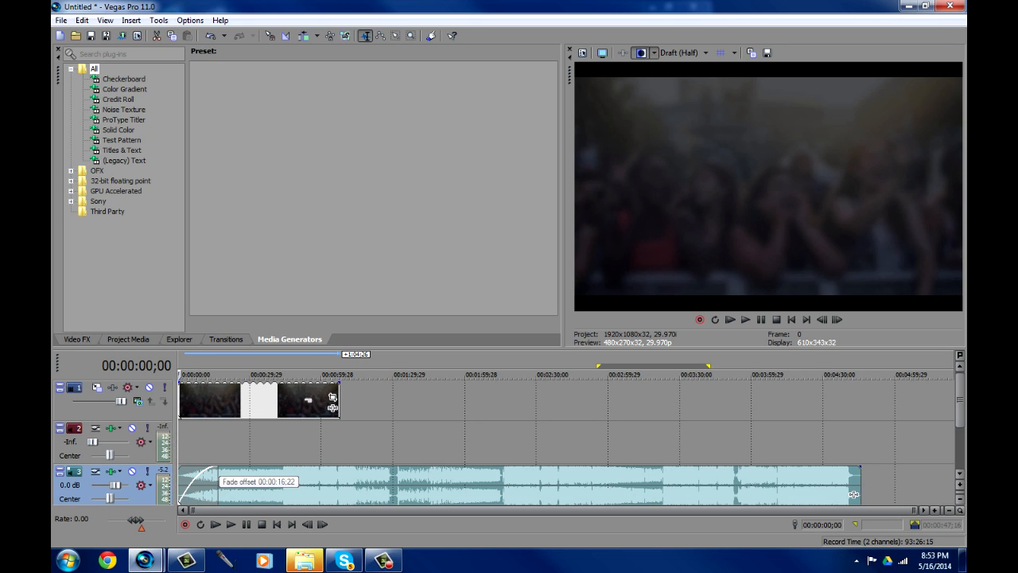
pyautogui.moveTo(218, 468); pyautogui.dragTo(175, 468)
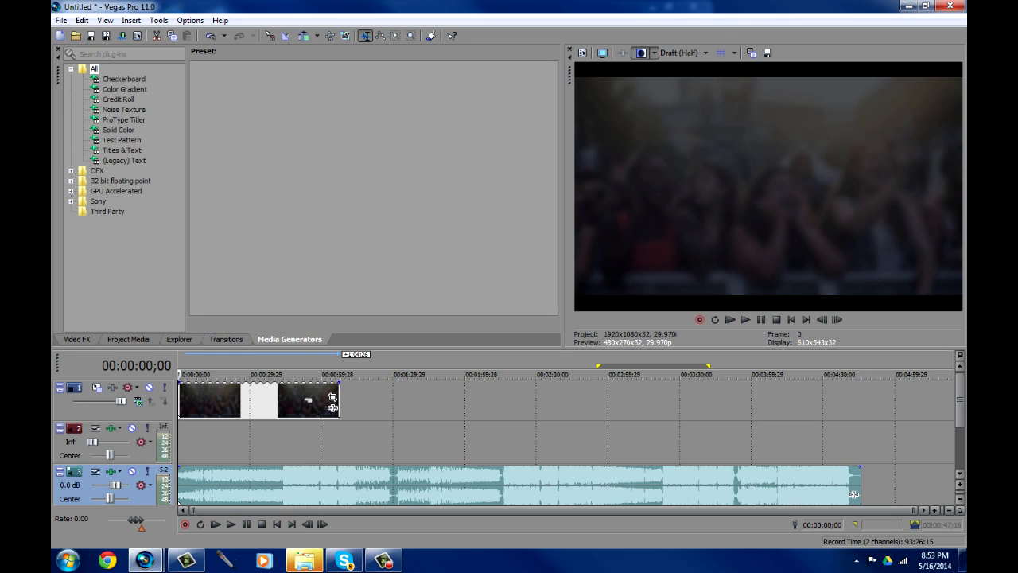
# Trim the end of the audio clip so that it lasts about 00:00:10;27.
pyautogui.moveTo(853, 494); pyautogui.dragTo(188, 485)
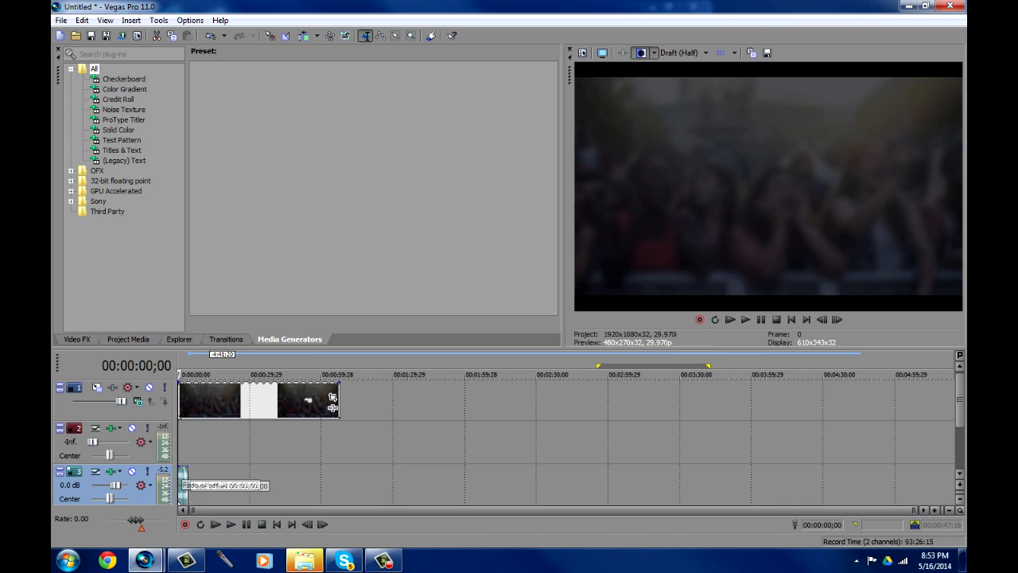
pyautogui.press('Delete')
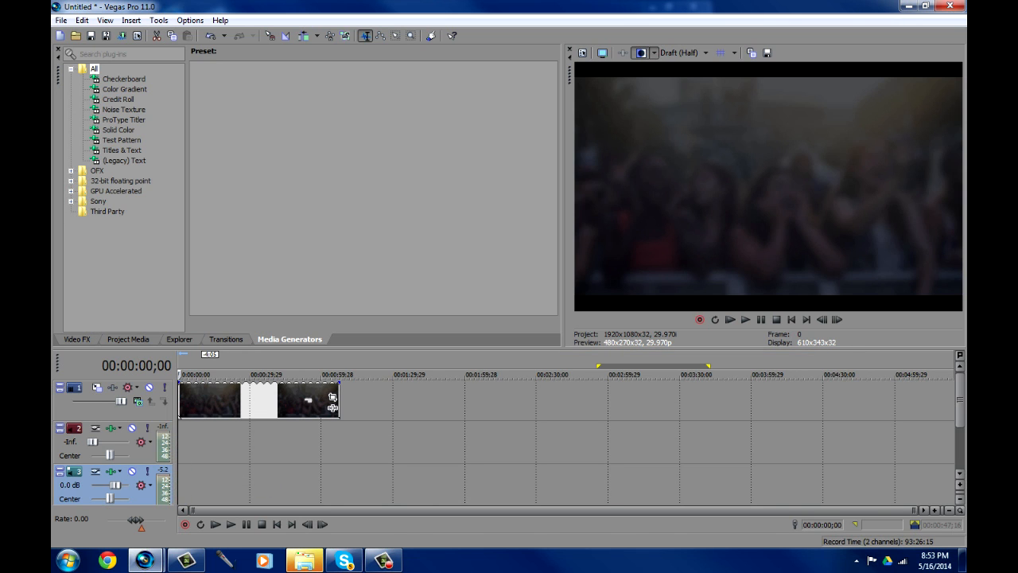
pyautogui.moveTo(178, 493); pyautogui.dragTo(196, 494)
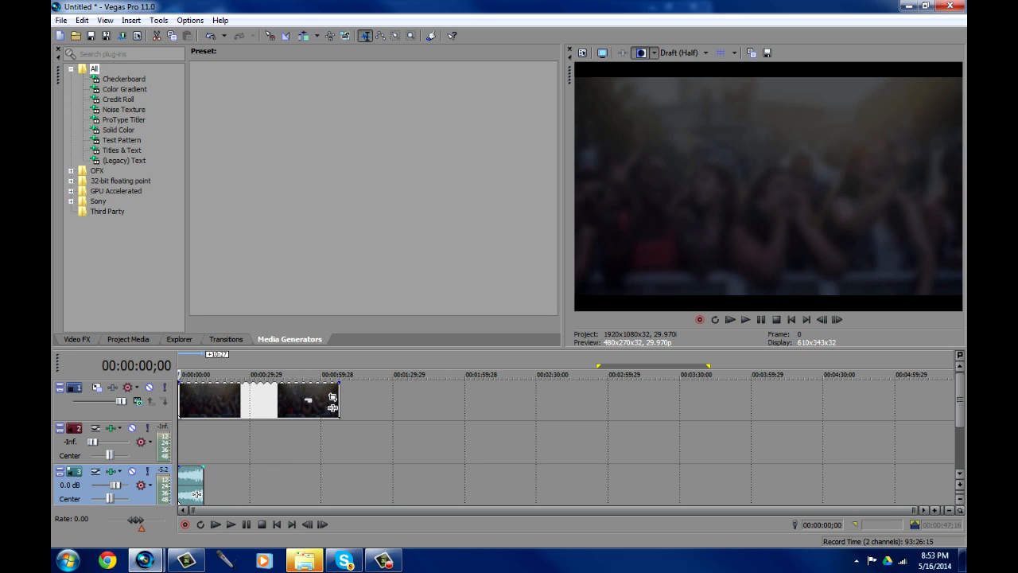
pyautogui.click(196, 494)
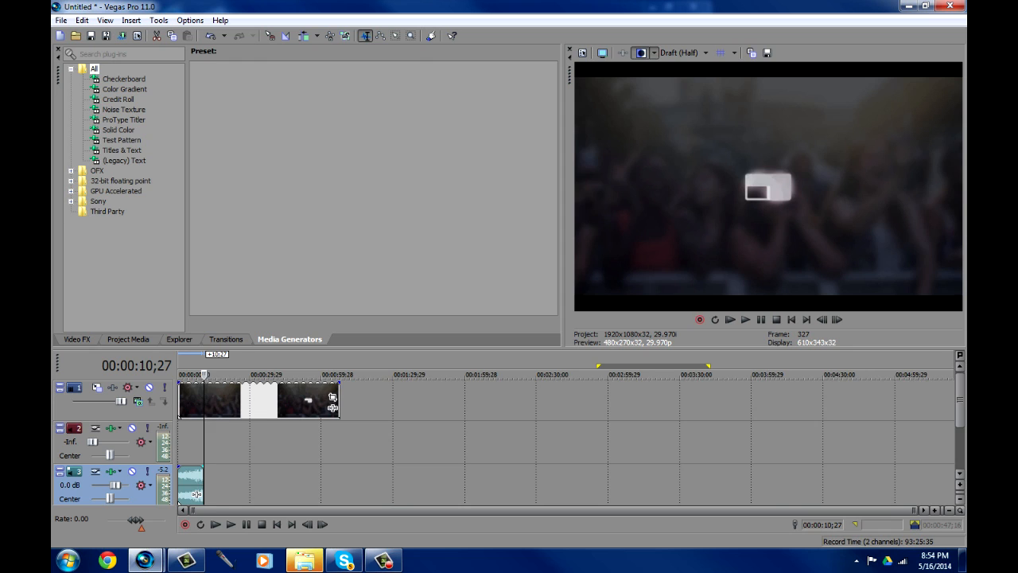
pyautogui.moveTo(196, 494); pyautogui.dragTo(196, 494)
pyautogui.click(254, 486)
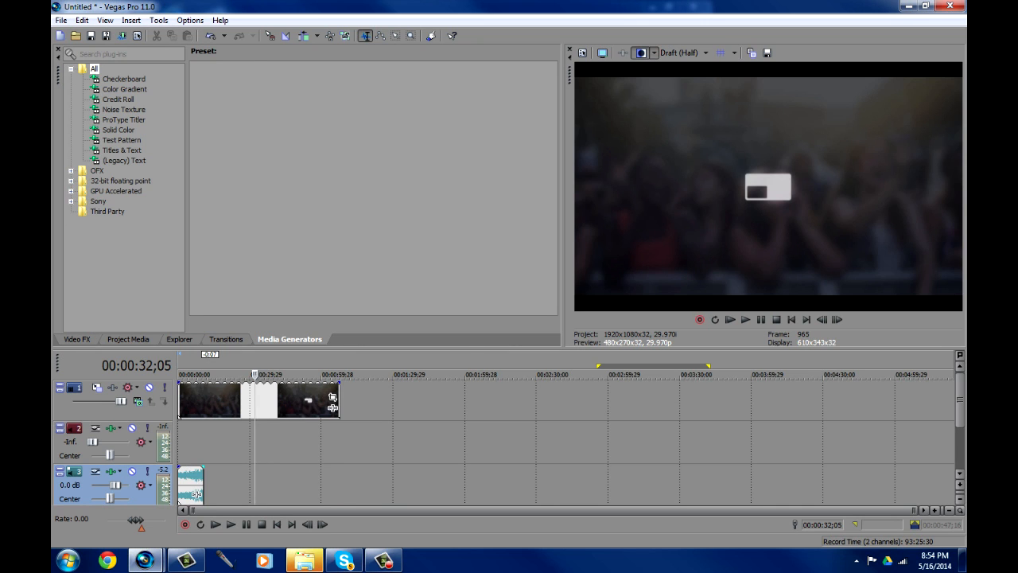
# Add a fade-in of about 00:00:01;18 to the audio clip and play it from the beginning.
pyautogui.moveTo(195, 494)
pyautogui.mouseDown()
pyautogui.moveTo(196, 451)
pyautogui.moveTo(195, 494)
pyautogui.mouseUp()
pyautogui.hotkey('ctrl', 'Home')
pyautogui.press('space')
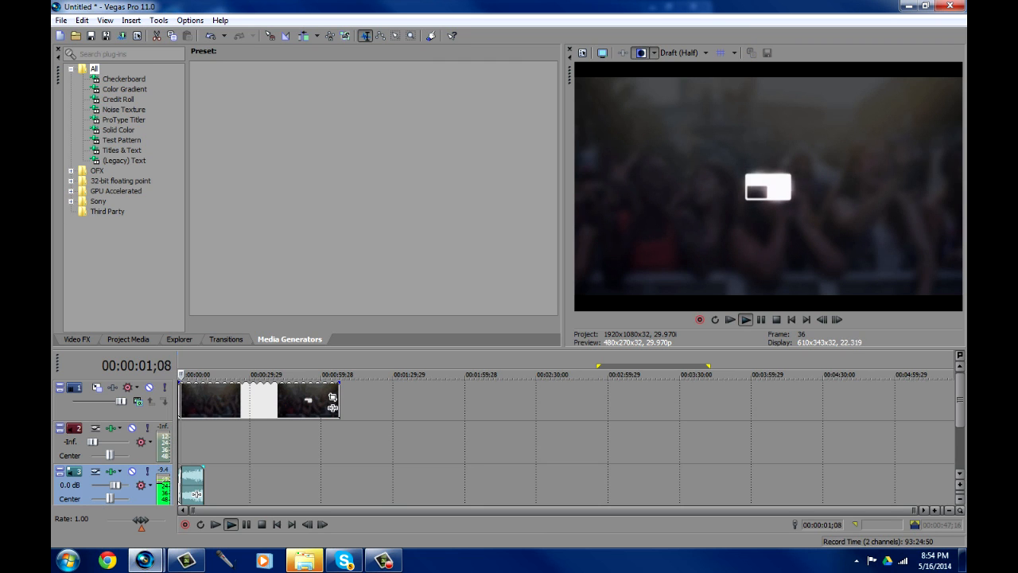
pyautogui.press('space')
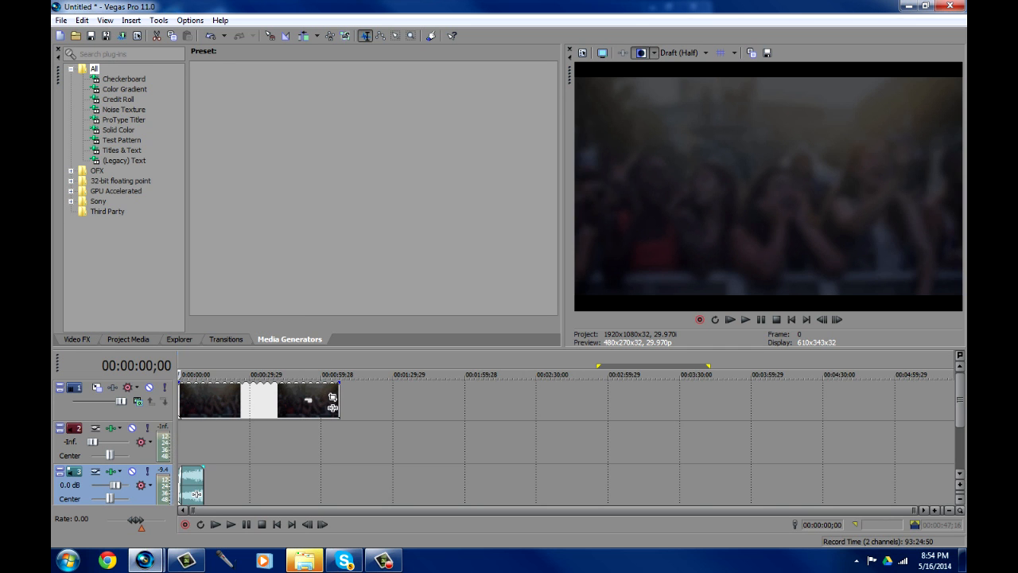
pyautogui.scroll(10, 566, 442)
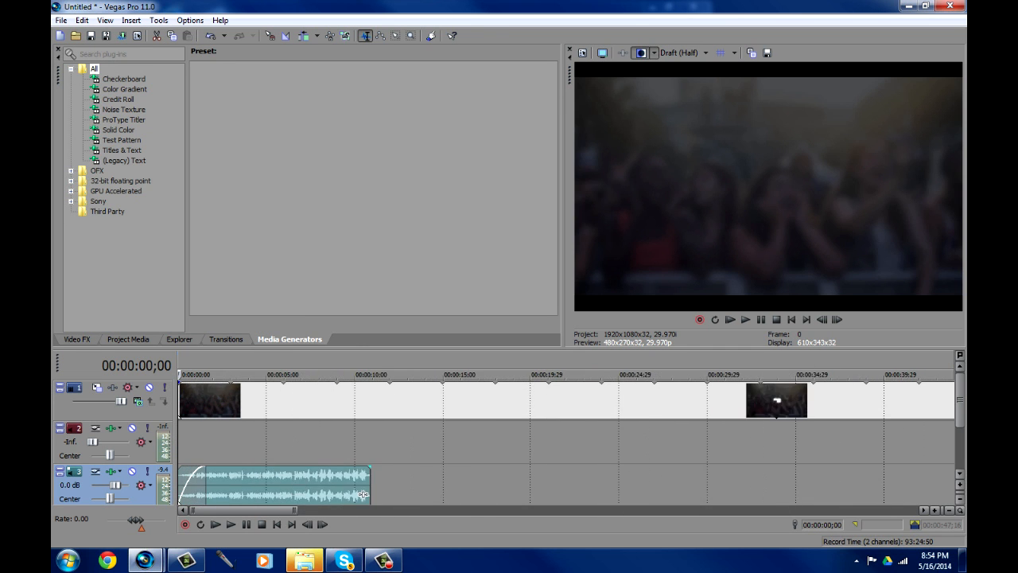
pyautogui.scroll(4, 566, 442)
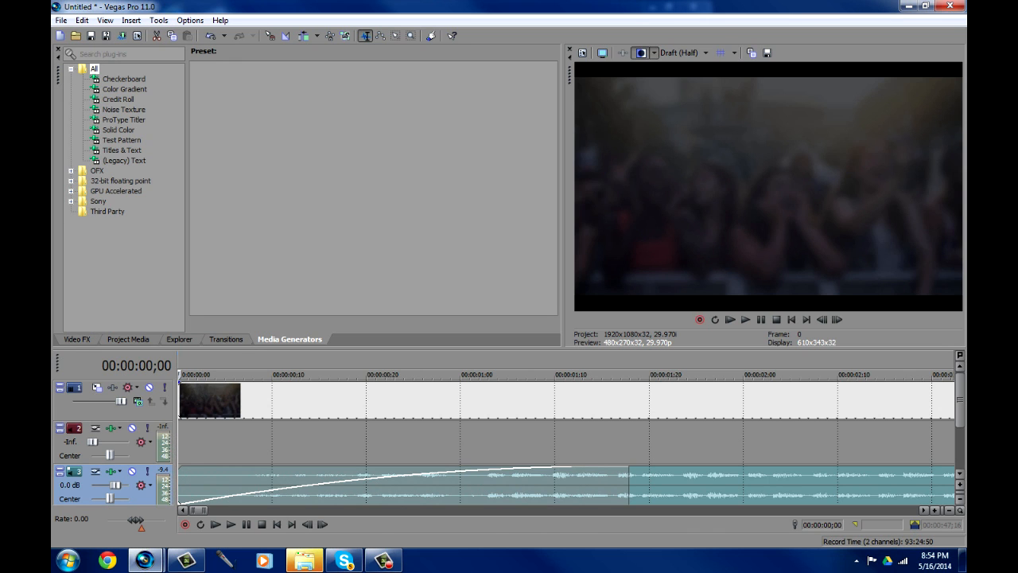
pyautogui.press('space')
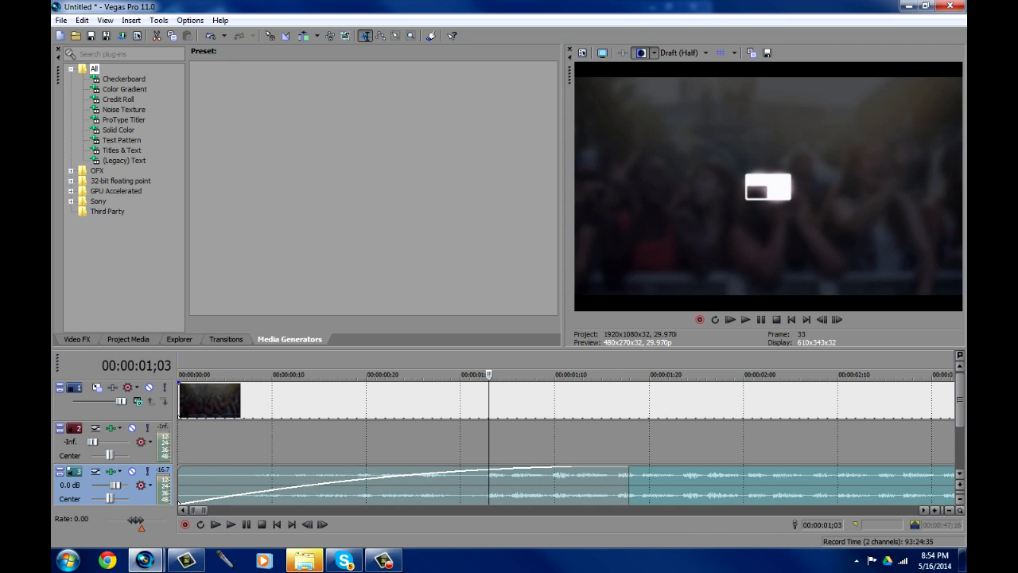
# Shorten the audio clip to about 00:00:03;17 with a fade-out at its end, and play the result.
pyautogui.moveTo(469, 442); pyautogui.dragTo(385, 442)
pyautogui.click(385, 442)
pyautogui.click(413, 443)
pyautogui.scroll(-7, 412, 442)
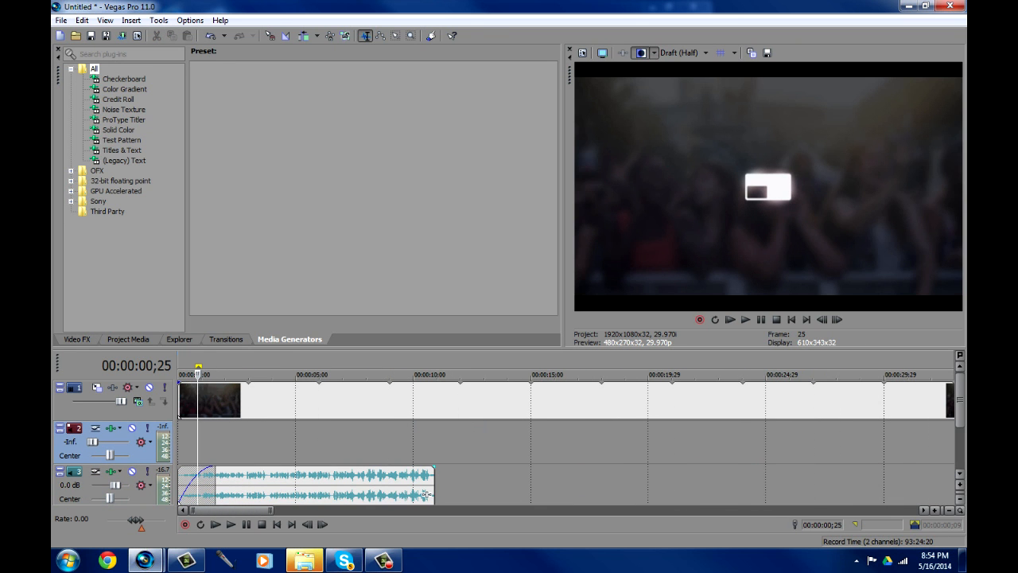
pyautogui.scroll(-1, 425, 494)
pyautogui.scroll(-2, 363, 495)
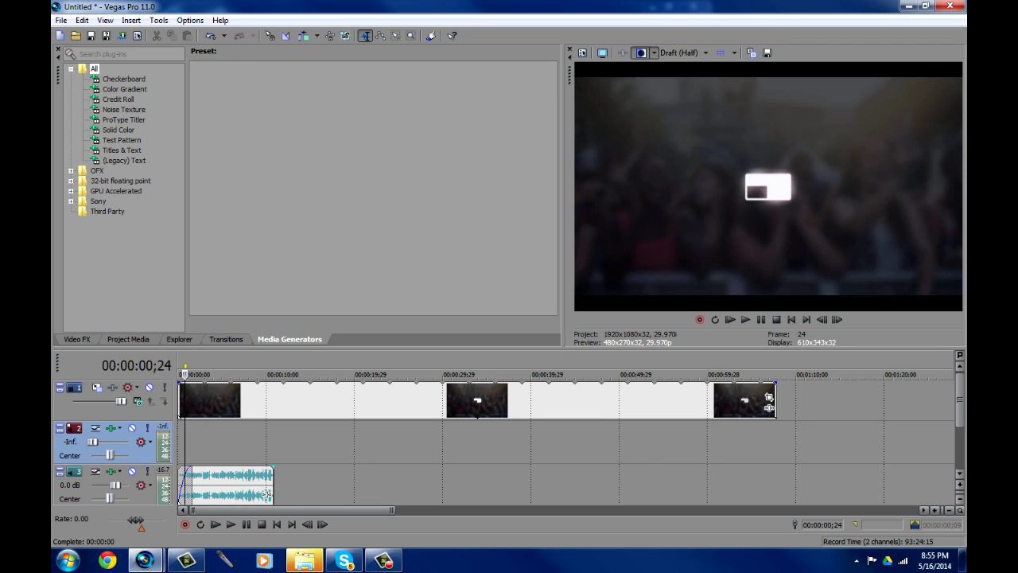
pyautogui.moveTo(267, 494); pyautogui.dragTo(197, 472)
pyautogui.hotkey('ctrl', 'Home')
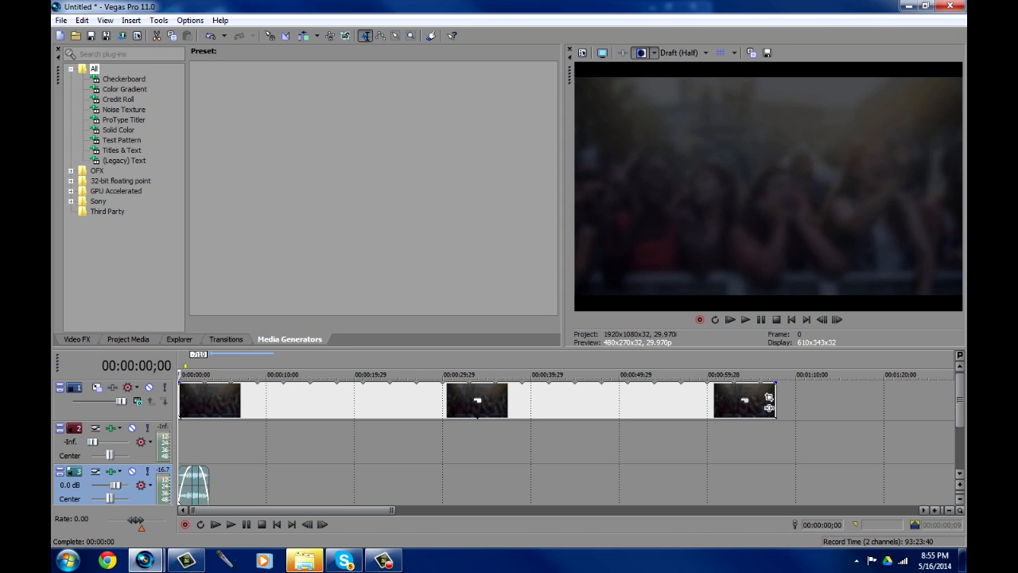
pyautogui.press('space')
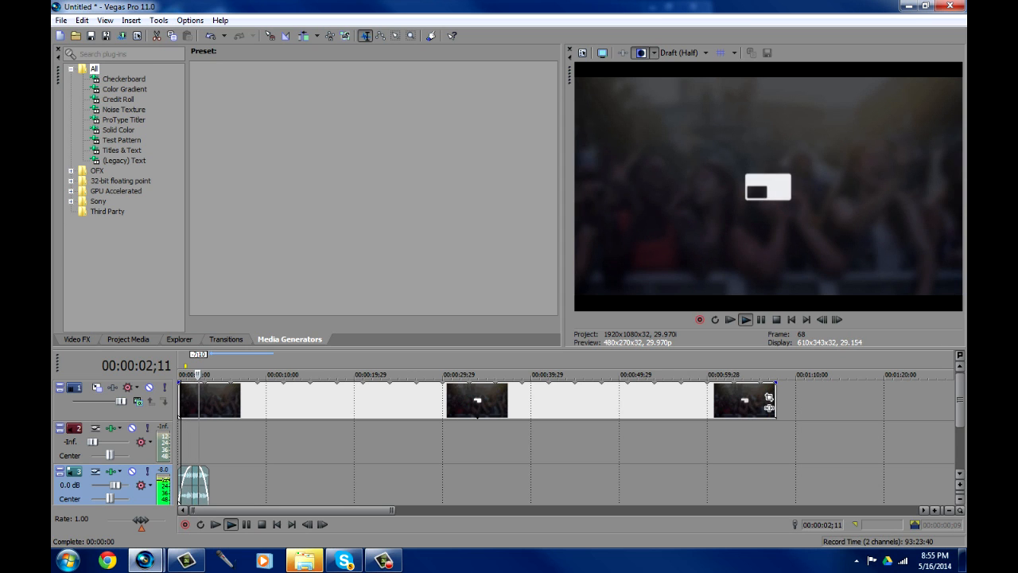
pyautogui.press('Return')
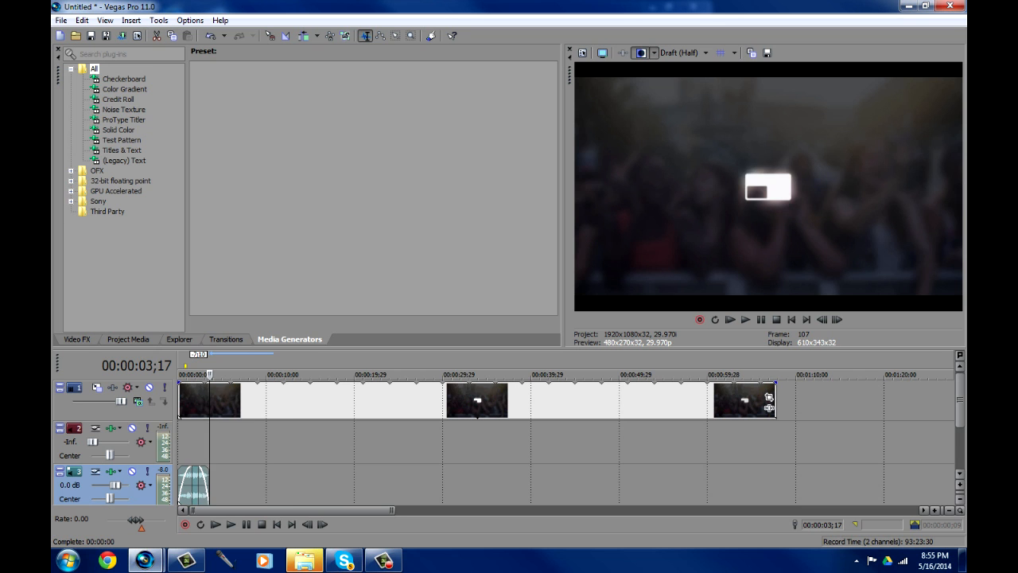
# Play the last part of the audio clip from 00:00:02;10 to hear the fade-out.
pyautogui.click(198, 474)
pyautogui.scroll(9, 198, 478)
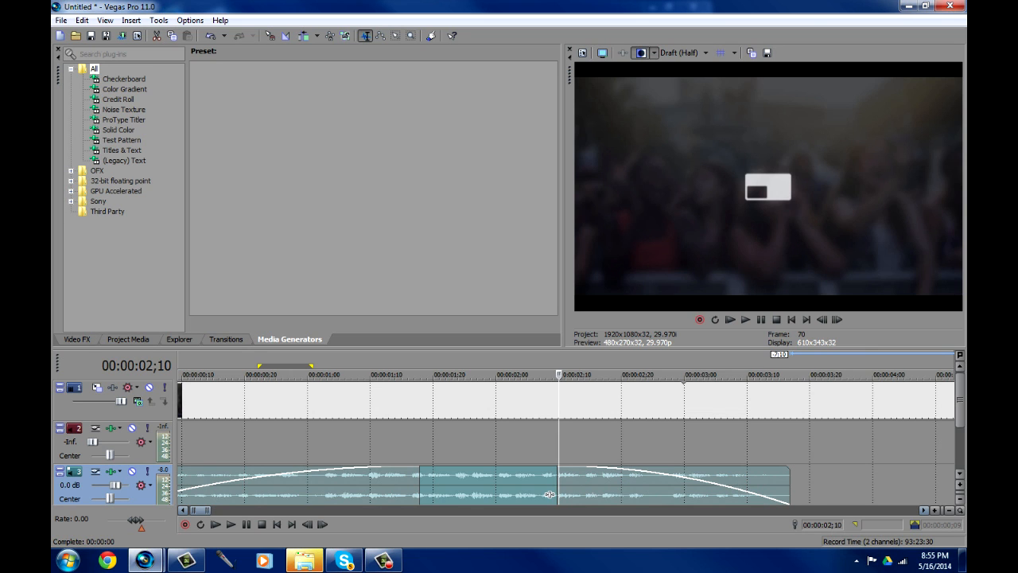
pyautogui.press('space')
pyautogui.press('Return')
pyautogui.scroll(-1, 550, 494)
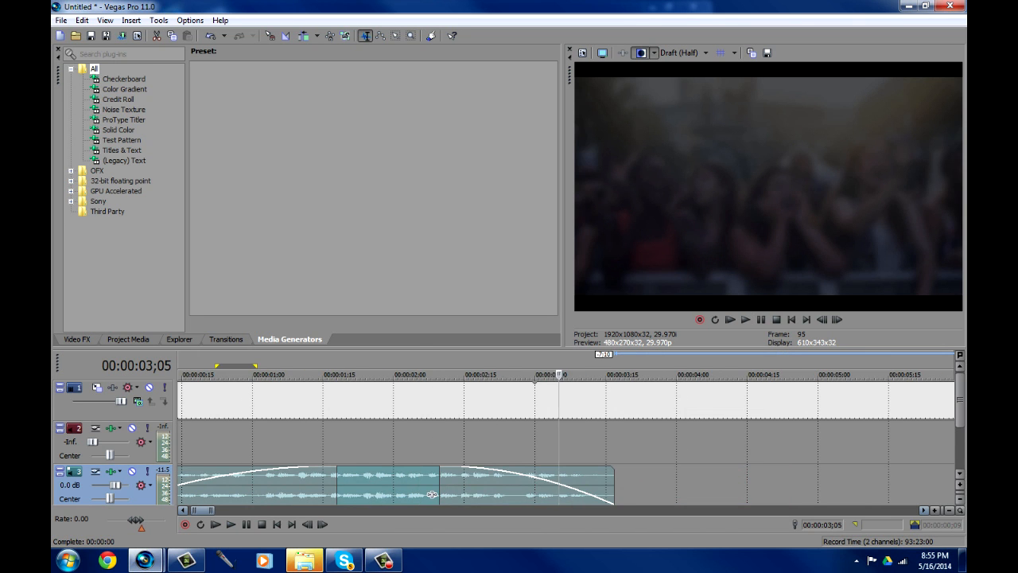
# Remove both the fade-out and the fade-in from the shortened audio clip.
pyautogui.scroll(-8, 432, 493)
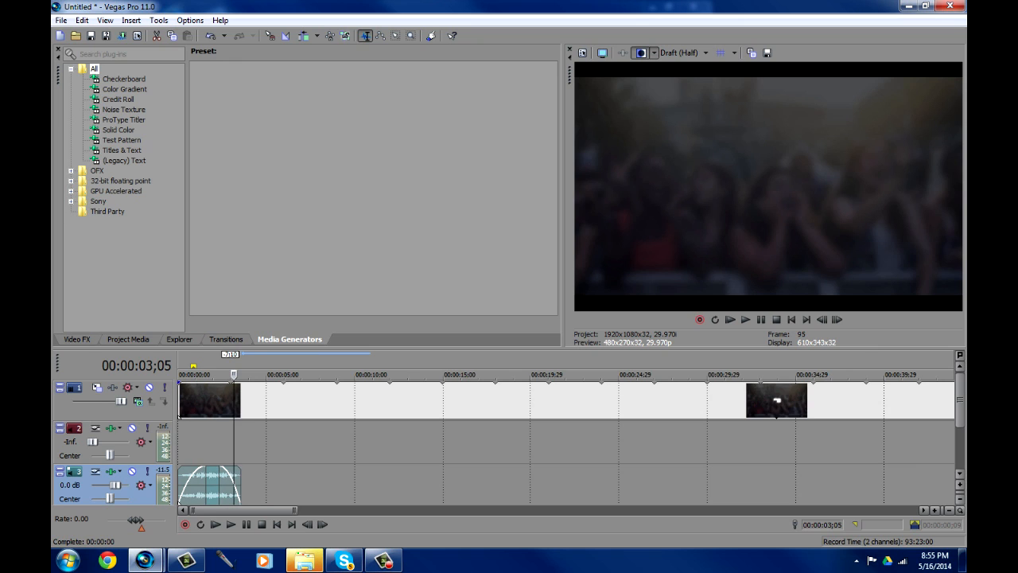
pyautogui.moveTo(220, 471); pyautogui.dragTo(270, 473)
pyautogui.moveTo(206, 468); pyautogui.dragTo(177, 467)
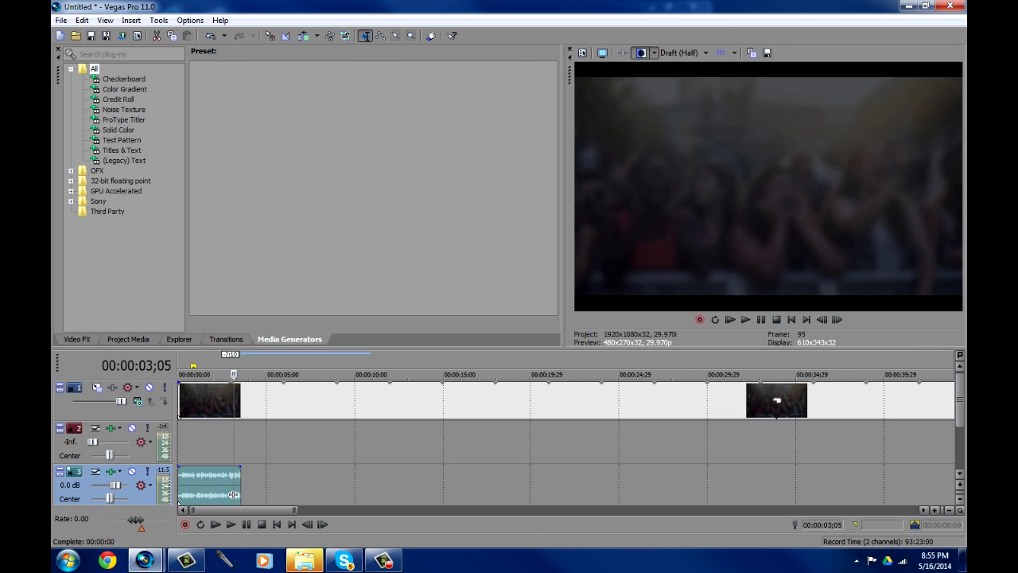
# Give the start of the audio clip a 4-frame fade-in and play it from the beginning.
pyautogui.moveTo(178, 467); pyautogui.dragTo(177, 468)
pyautogui.moveTo(179, 467); pyautogui.dragTo(182, 469)
pyautogui.hotkey('ctrl', 'Home')
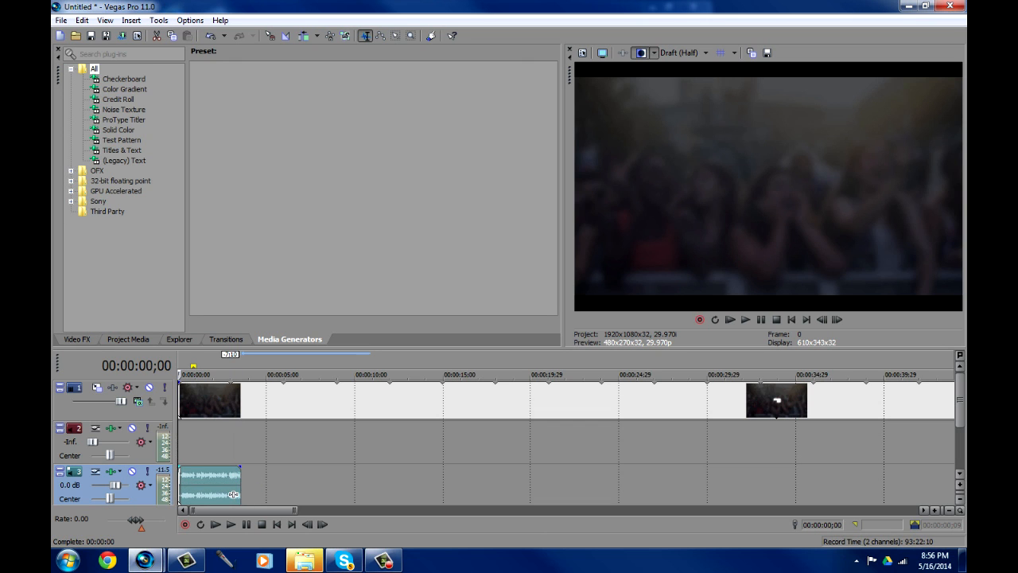
pyautogui.press('space')
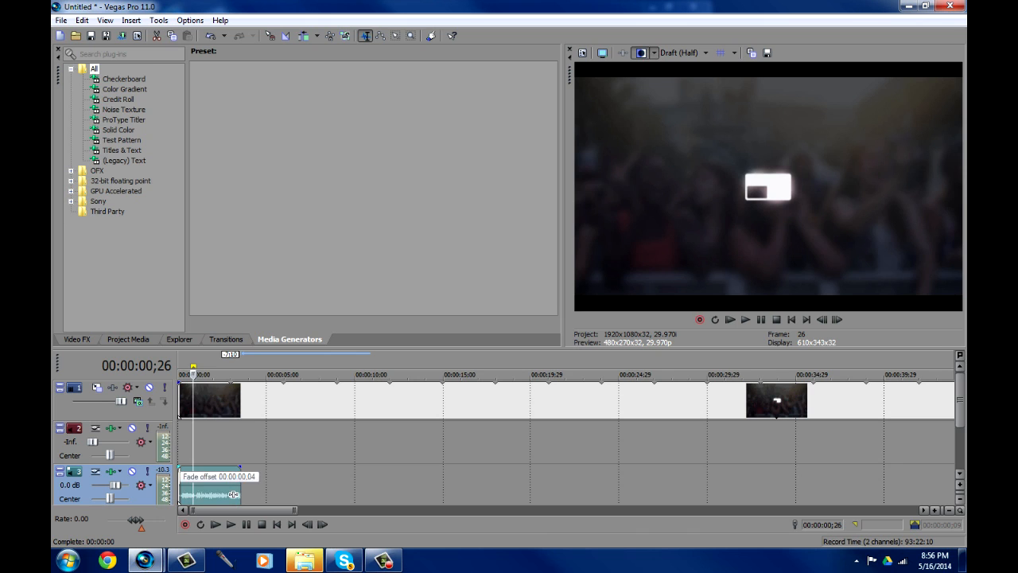
# Try a fade-in of 00:00:02;06 on the audio clip, play it, and undo that change.
pyautogui.moveTo(179, 469); pyautogui.dragTo(217, 471)
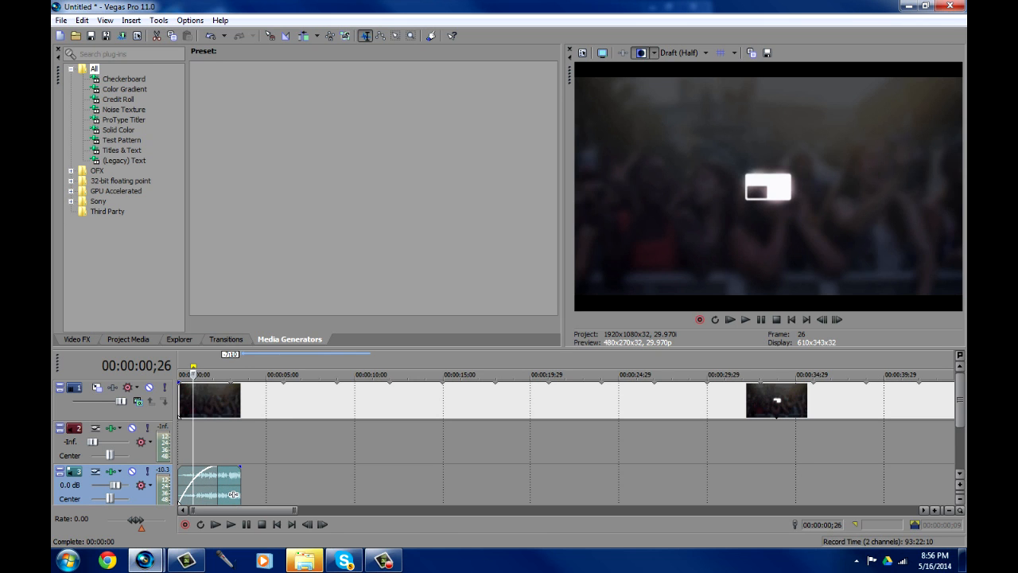
pyautogui.press('space')
pyautogui.press('space')
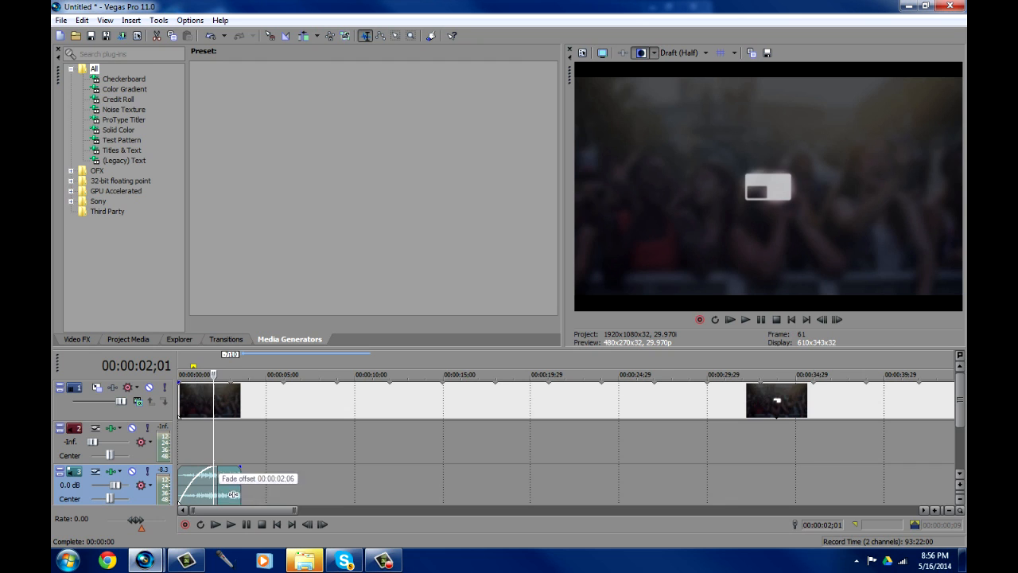
pyautogui.hotkey('ctrl', 'z')
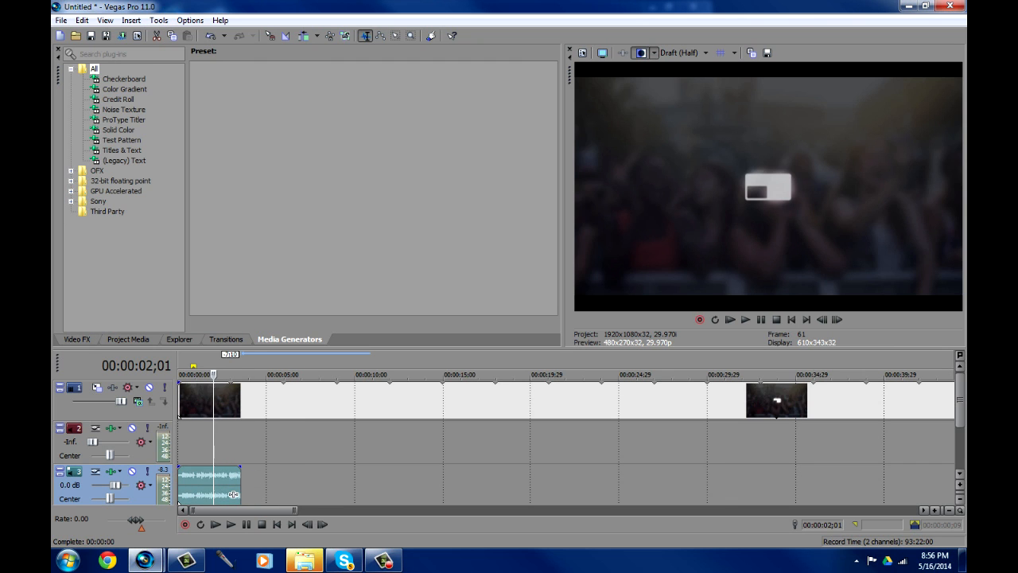
# Add a short fade-out to the audio clip starting at about 00:00:03;10 and play its end.
pyautogui.click(239, 469)
pyautogui.click(243, 469)
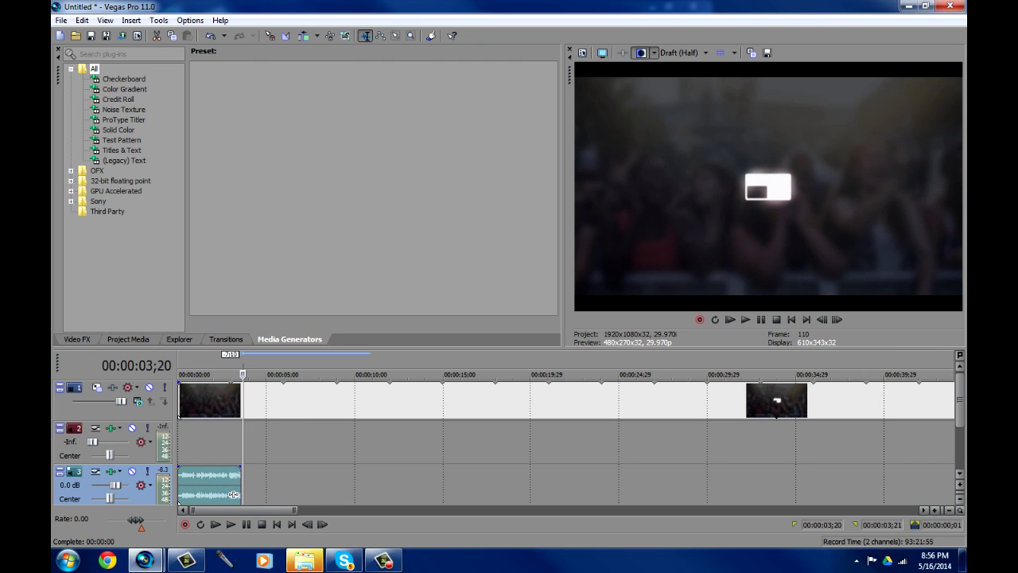
pyautogui.click(305, 441)
pyautogui.moveTo(240, 469)
pyautogui.mouseDown()
pyautogui.moveTo(225, 469)
pyautogui.moveTo(237, 469)
pyautogui.mouseUp()
pyautogui.click(237, 470)
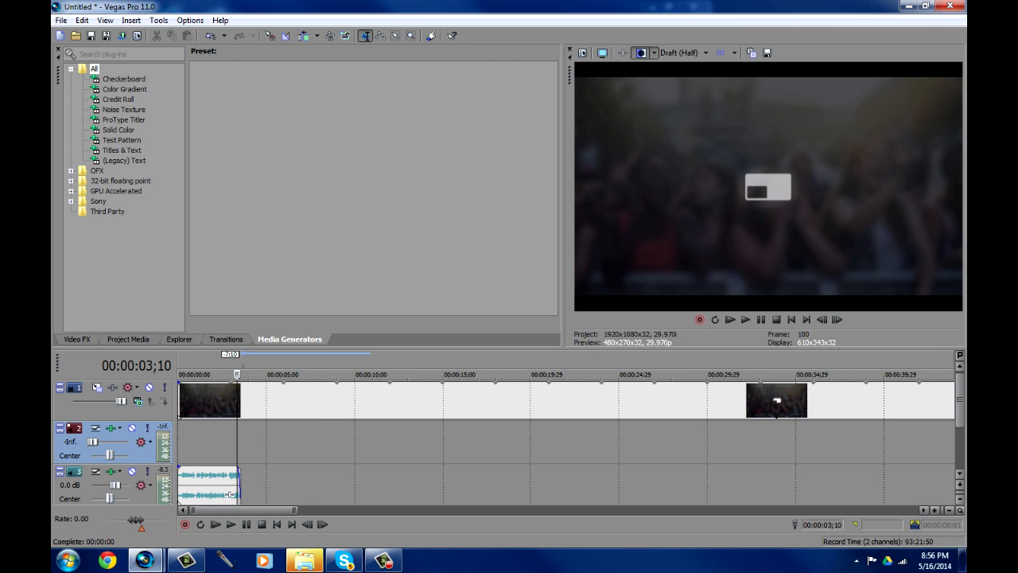
pyautogui.press('space')
pyautogui.press('space')
pyautogui.click(275, 476)
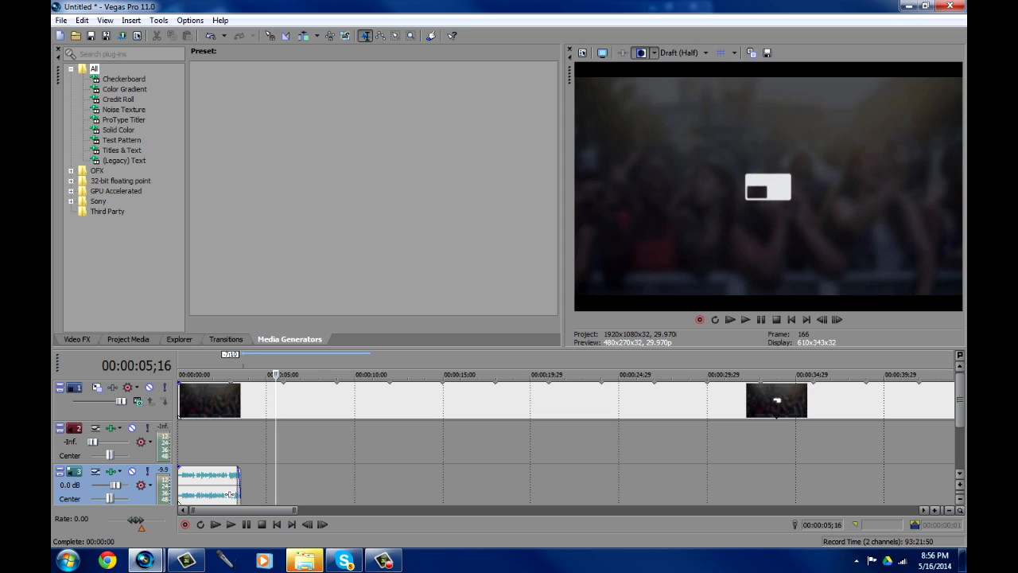
# Remove the audio clip's short fade-out and trim its end by 2 frames.
pyautogui.moveTo(240, 472); pyautogui.dragTo(218, 493)
pyautogui.click(219, 493)
pyautogui.press('space')
pyautogui.press('Return')
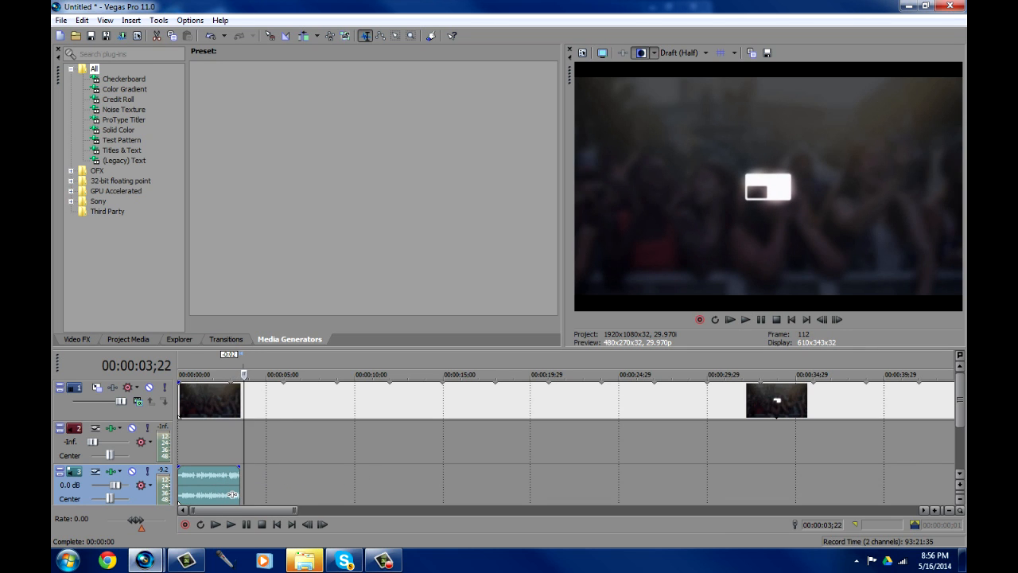
# Lower the volume of audio track 3 to -Inf and give the video clip a 3-frame fade-in.
pyautogui.moveTo(117, 486); pyautogui.dragTo(93, 485)
pyautogui.click(178, 400)
pyautogui.click(245, 441)
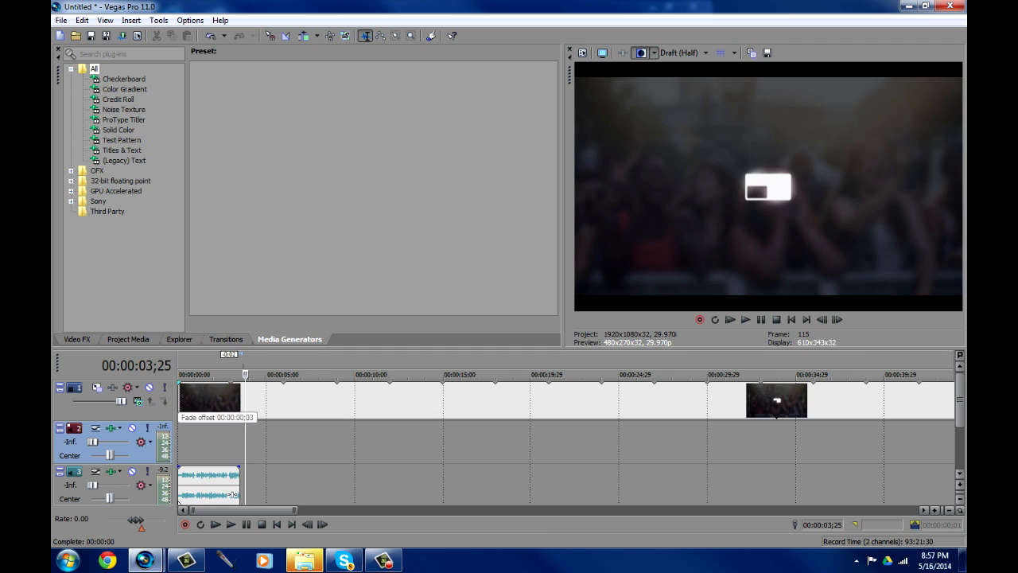
pyautogui.click(180, 386)
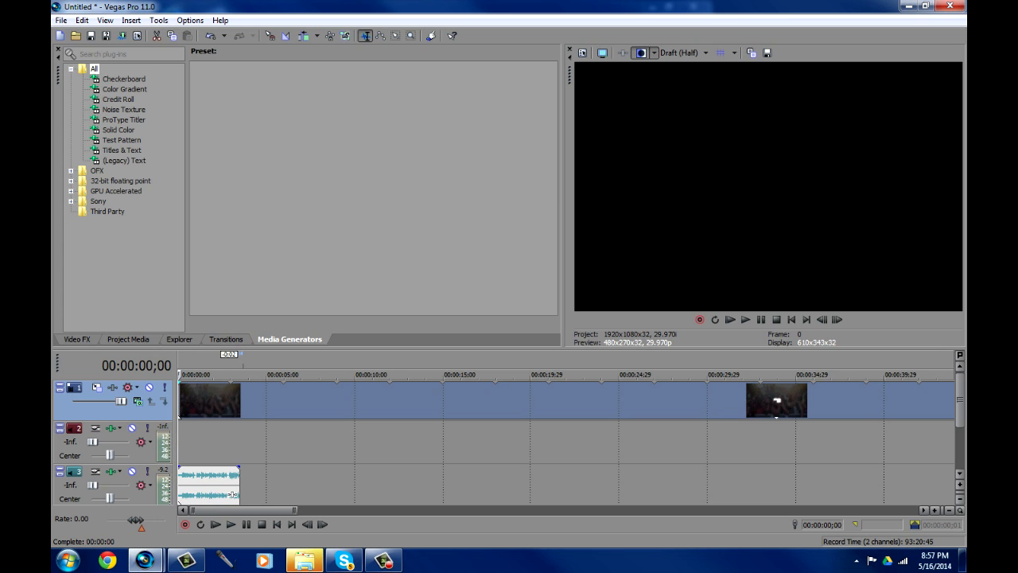
# Play the start of the video clip and step through it frame by frame to examine its fade-in.
pyautogui.press('space')
pyautogui.press('Return')
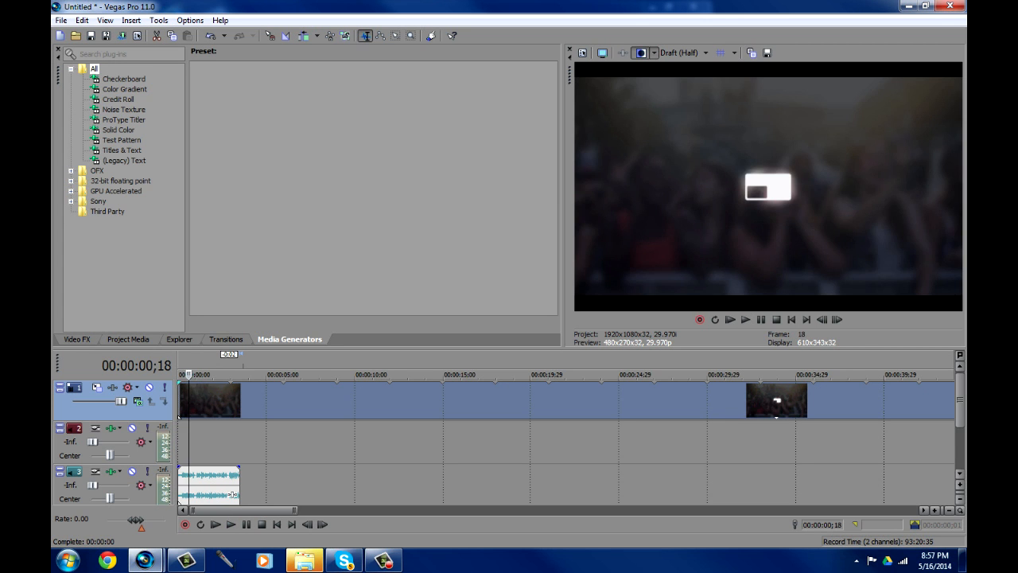
pyautogui.hotkey('ctrl', 'Home')
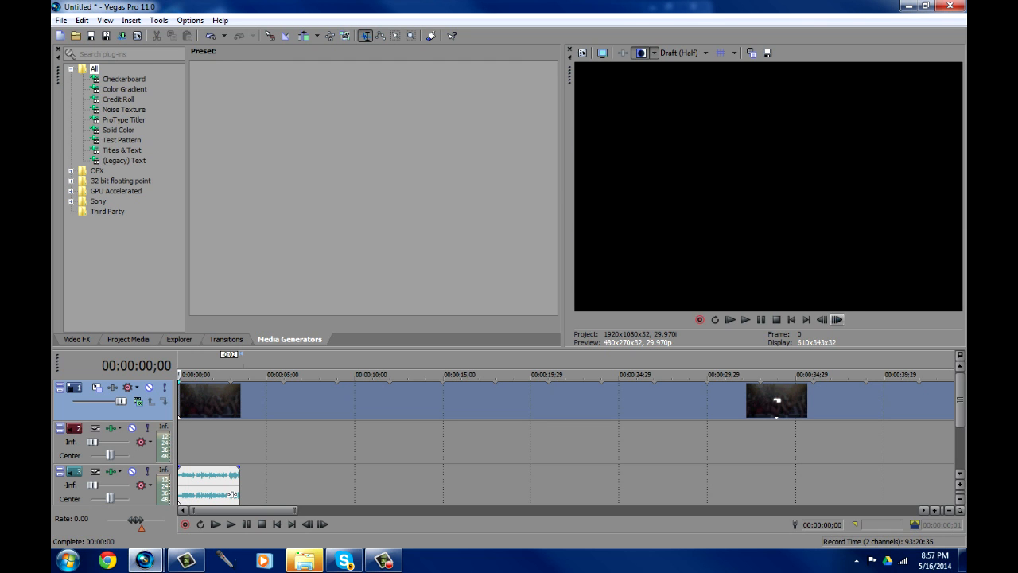
pyautogui.click(836, 319)
pyautogui.click(836, 319)
pyautogui.click(836, 318)
pyautogui.click(837, 319)
pyautogui.click(837, 319)
pyautogui.click(836, 319)
pyautogui.click(837, 319)
pyautogui.click(837, 319)
pyautogui.click(837, 319)
pyautogui.click(836, 319)
pyautogui.click(837, 319)
pyautogui.click(837, 319)
pyautogui.click(836, 319)
pyautogui.click(836, 319)
pyautogui.click(836, 319)
pyautogui.click(837, 319)
pyautogui.click(837, 319)
pyautogui.click(836, 318)
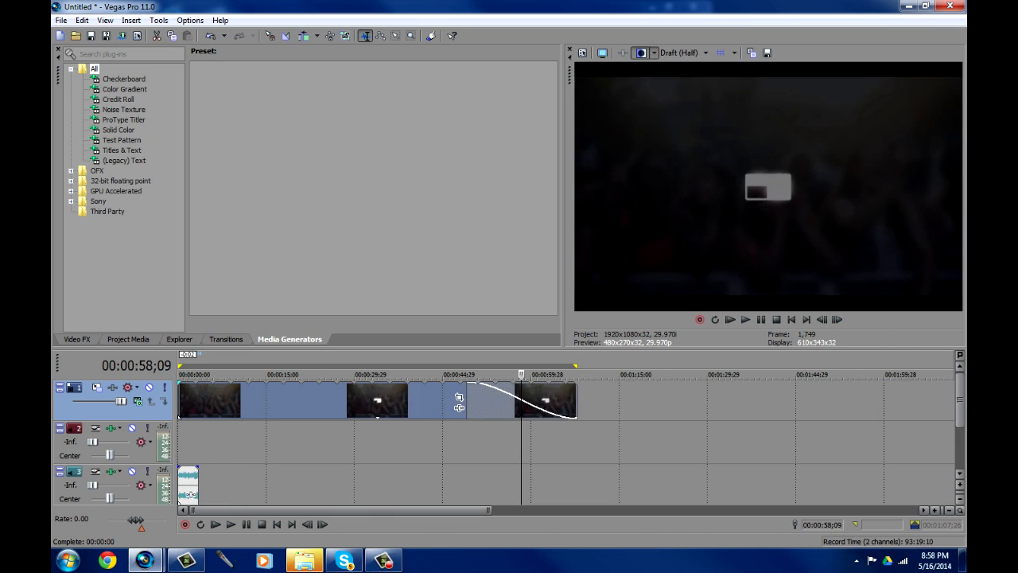
# Remove the fade-out from the end of the video clip and return the playhead to the project start.
pyautogui.moveTo(466, 385); pyautogui.dragTo(576, 385)
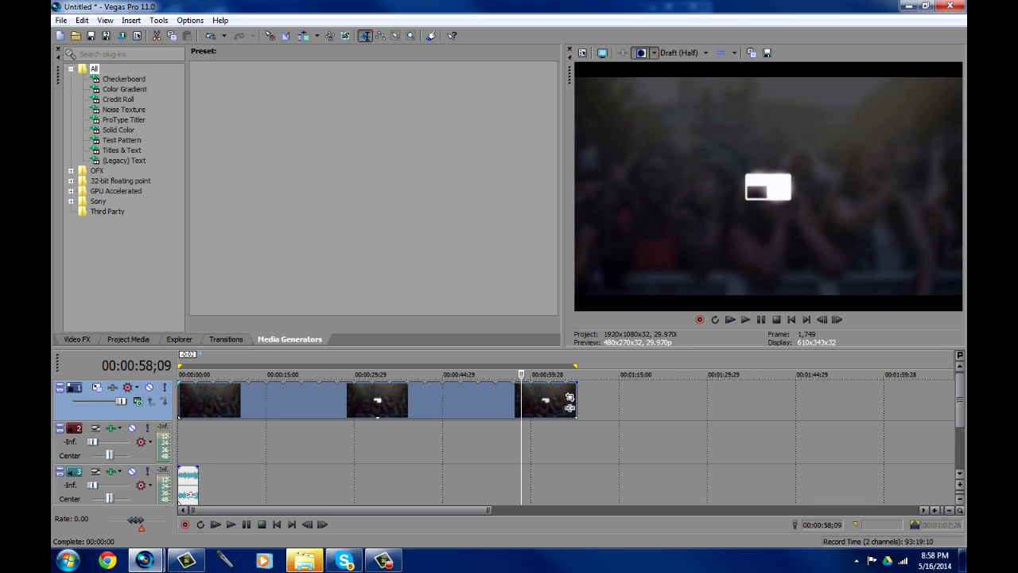
pyautogui.moveTo(521, 374); pyautogui.dragTo(178, 374)
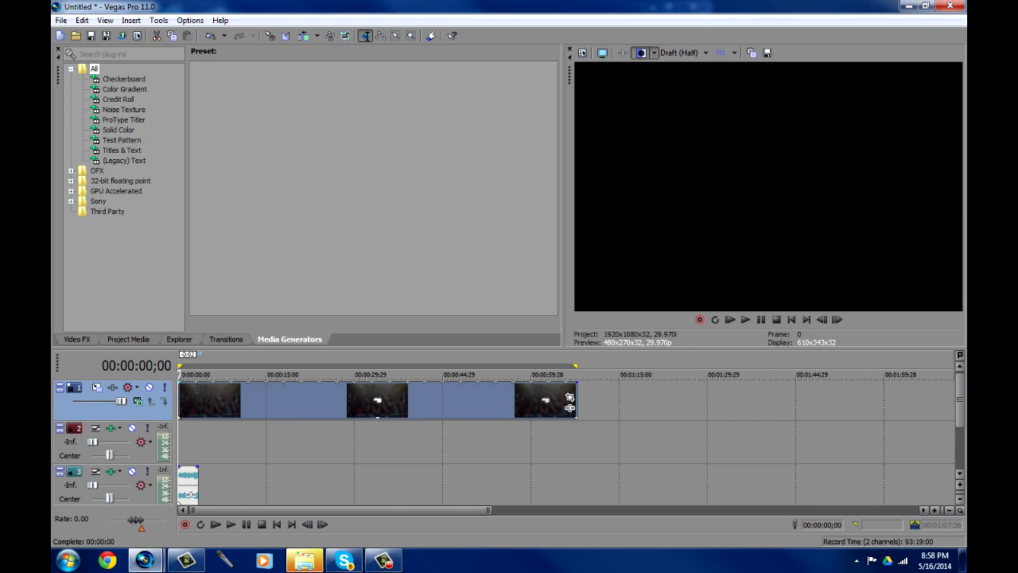